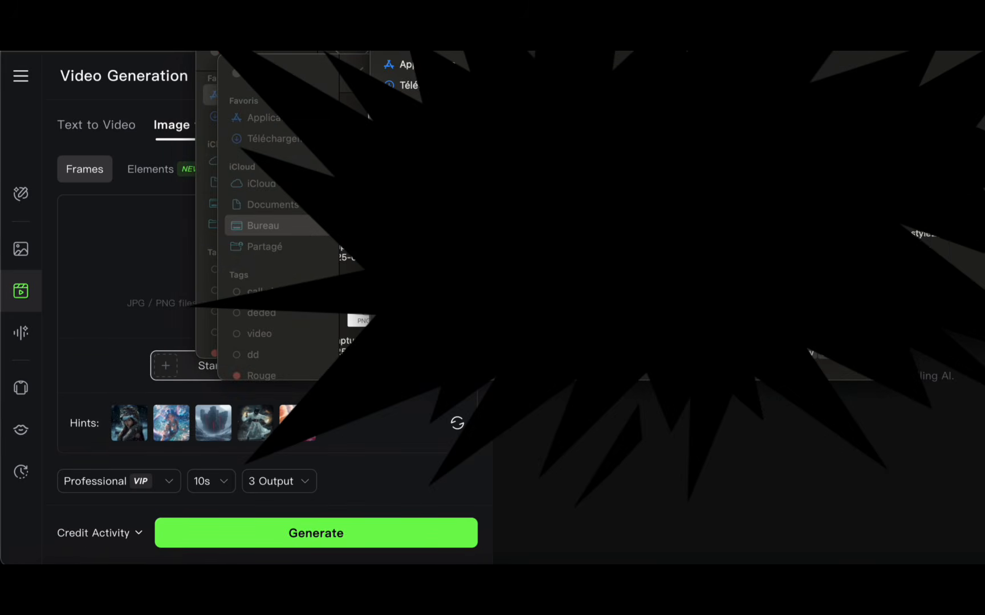
# Step: Upload the mirror selfie image as the start frame for the image-to-video generation
pyautogui.moveTo(610, 165); pyautogui.dragTo(134, 282)
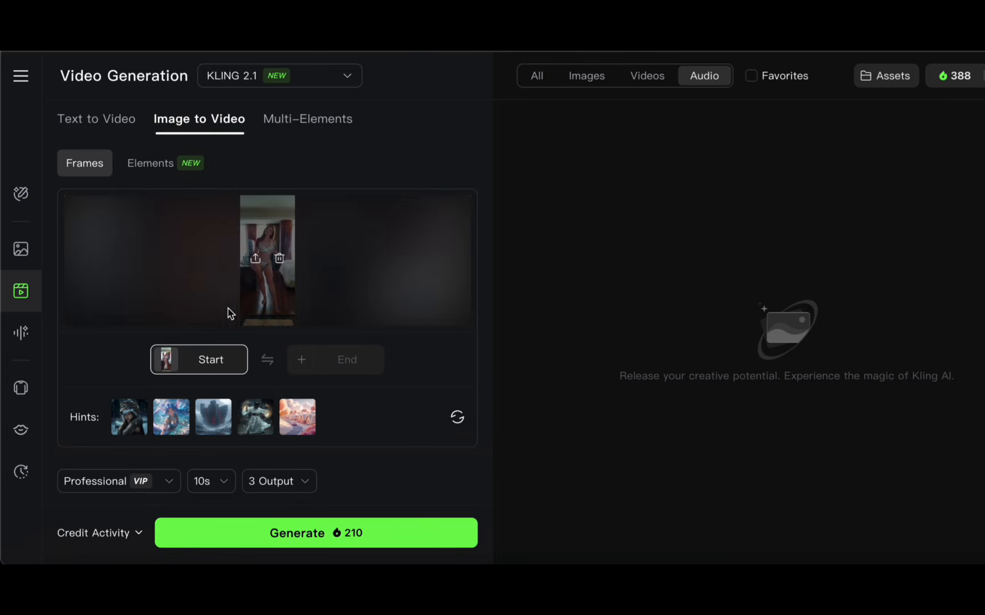
pyautogui.moveTo(263, 230)
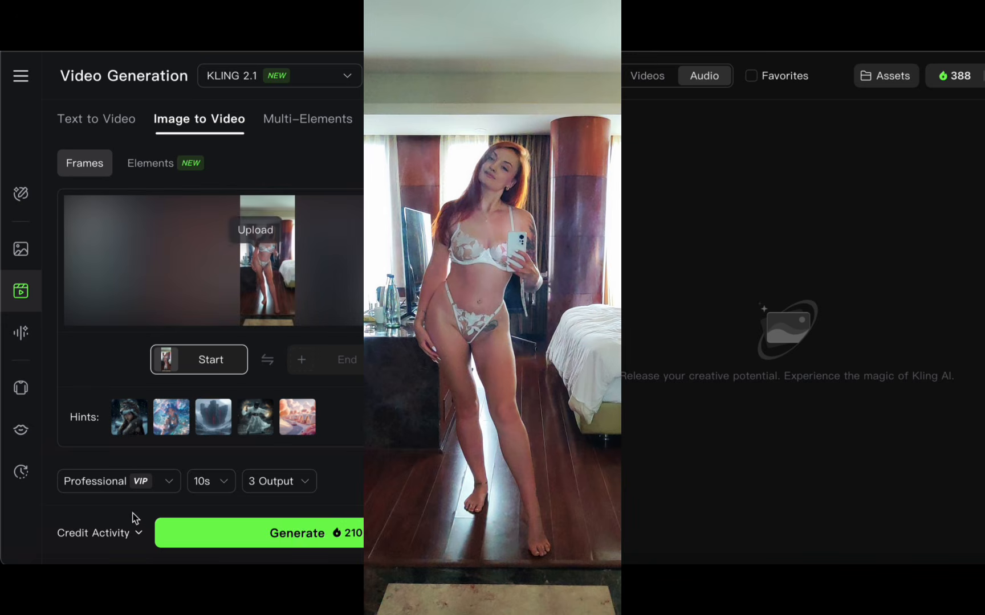
pyautogui.moveTo(253, 259)
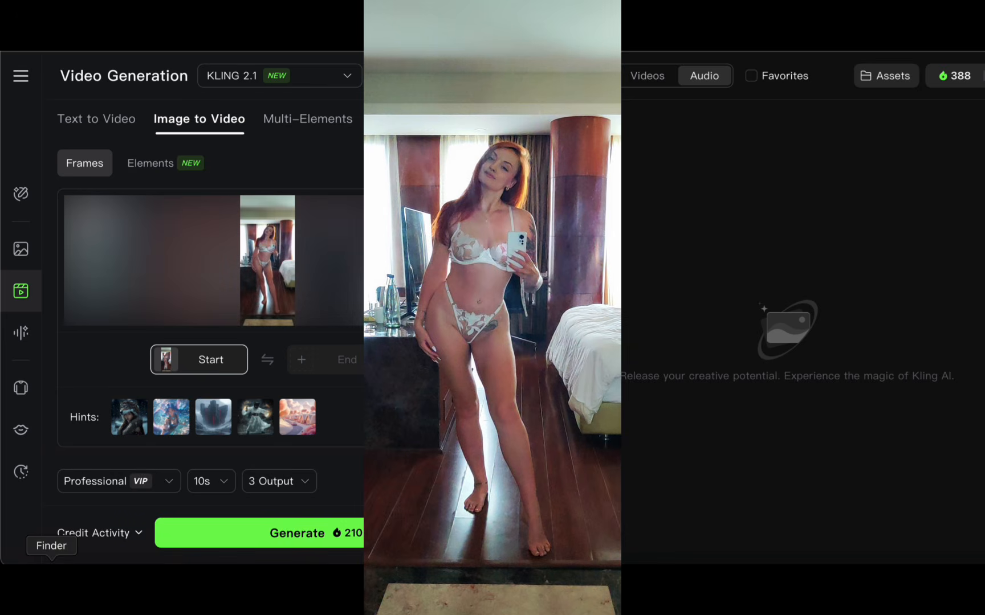
pyautogui.moveTo(253, 260)
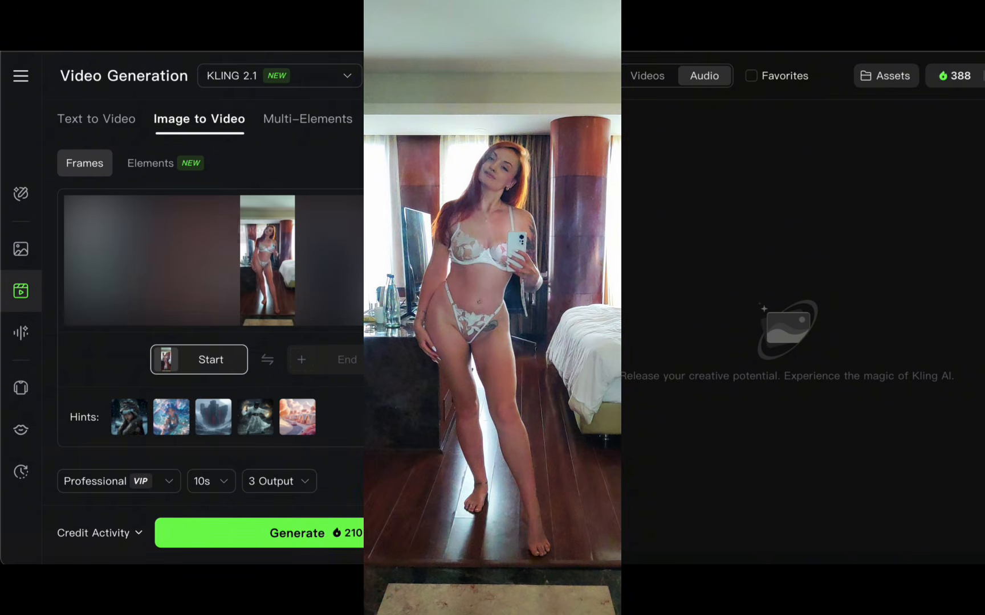
# Step: Examine the form's prompt, Motion Control, Sound Effects and Negative Prompt options, including the switch to the 1.6 model
pyautogui.scroll(-4, 281, 403)
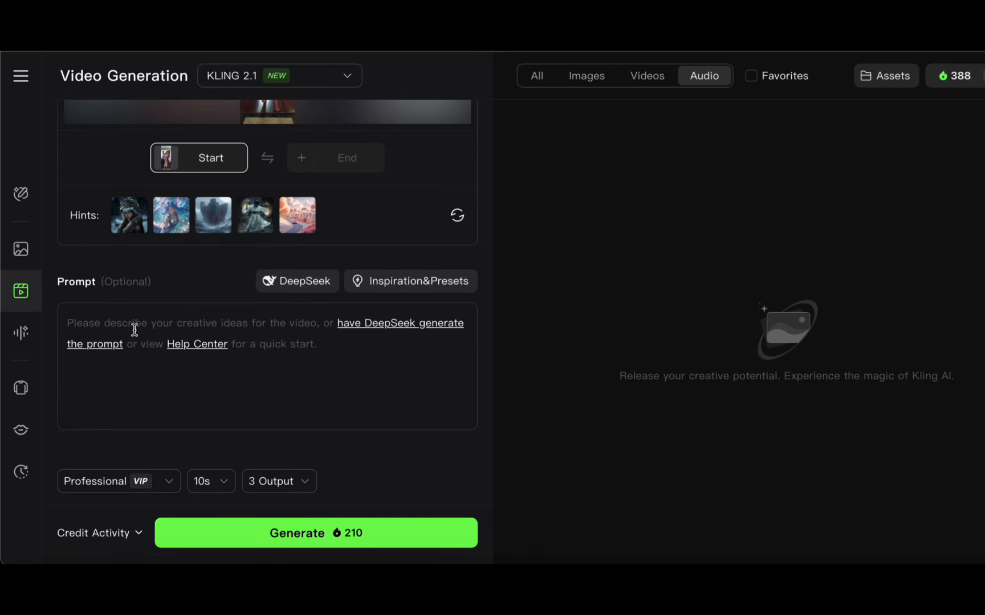
pyautogui.scroll(2, 179, 333)
pyautogui.scroll(-1, 177, 332)
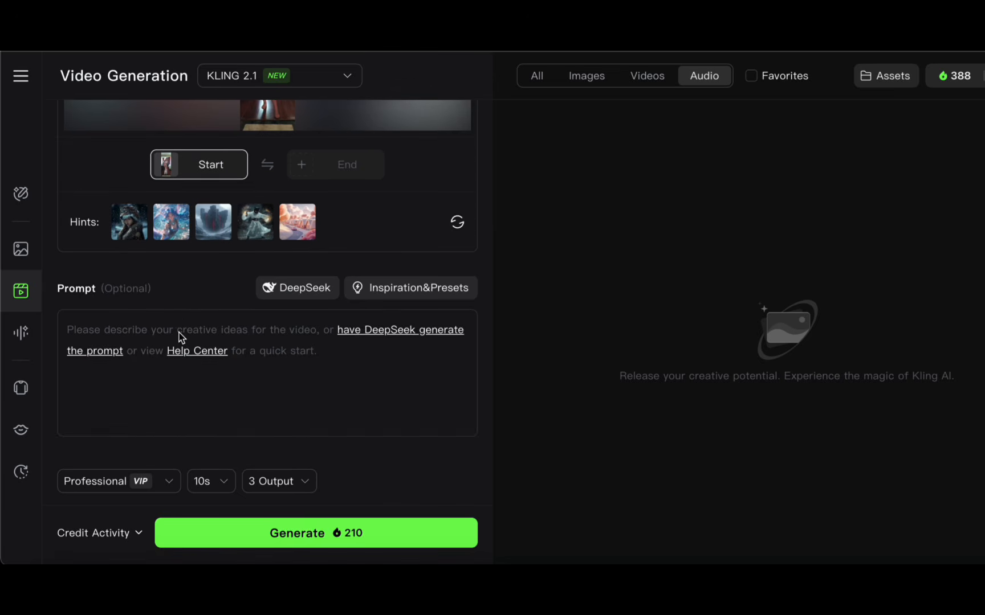
pyautogui.scroll(3, 178, 334)
pyautogui.scroll(-4, 180, 336)
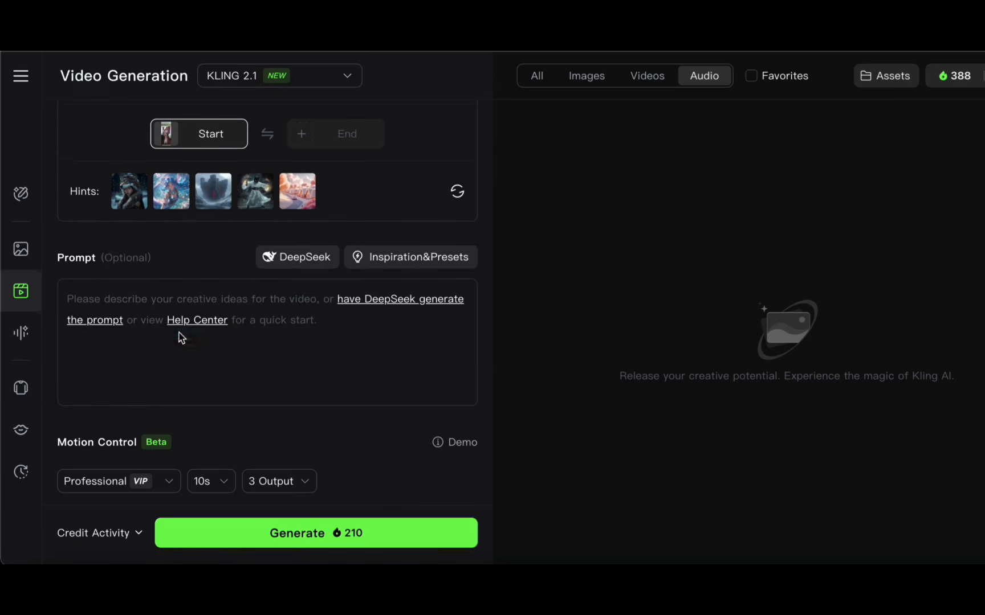
pyautogui.scroll(-5, 181, 411)
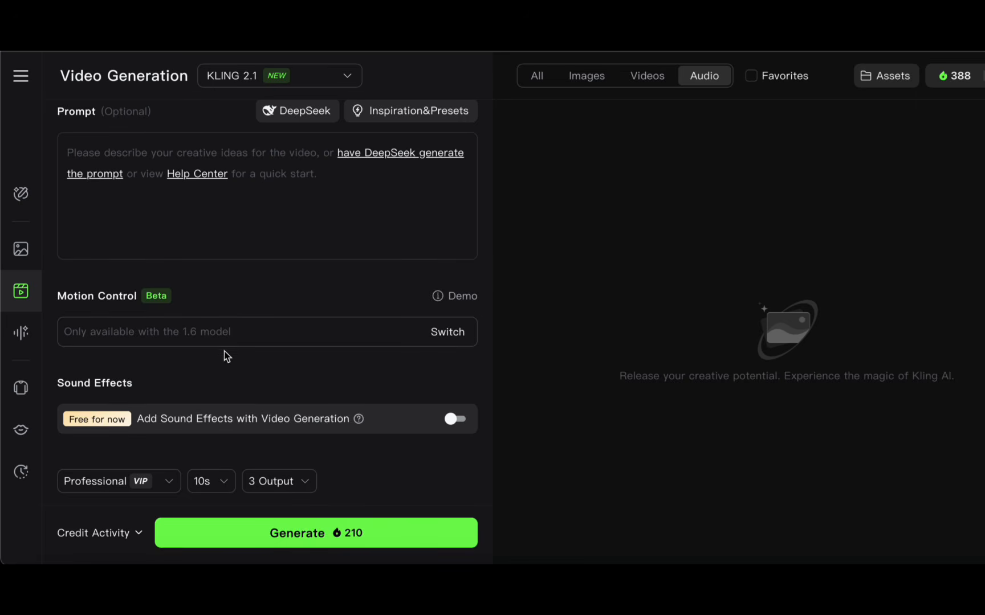
pyautogui.click(455, 341)
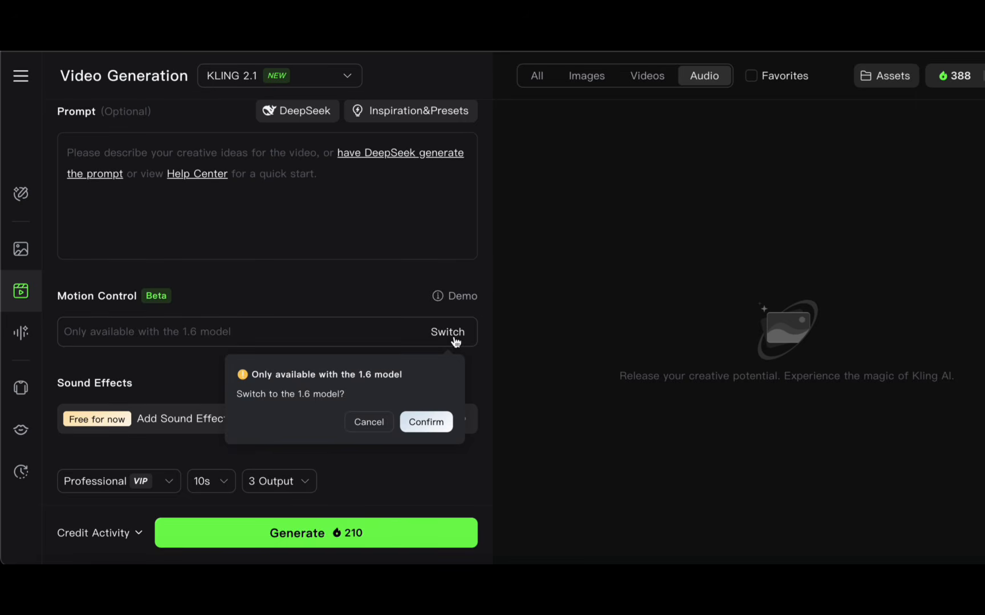
pyautogui.scroll(-3, 419, 305)
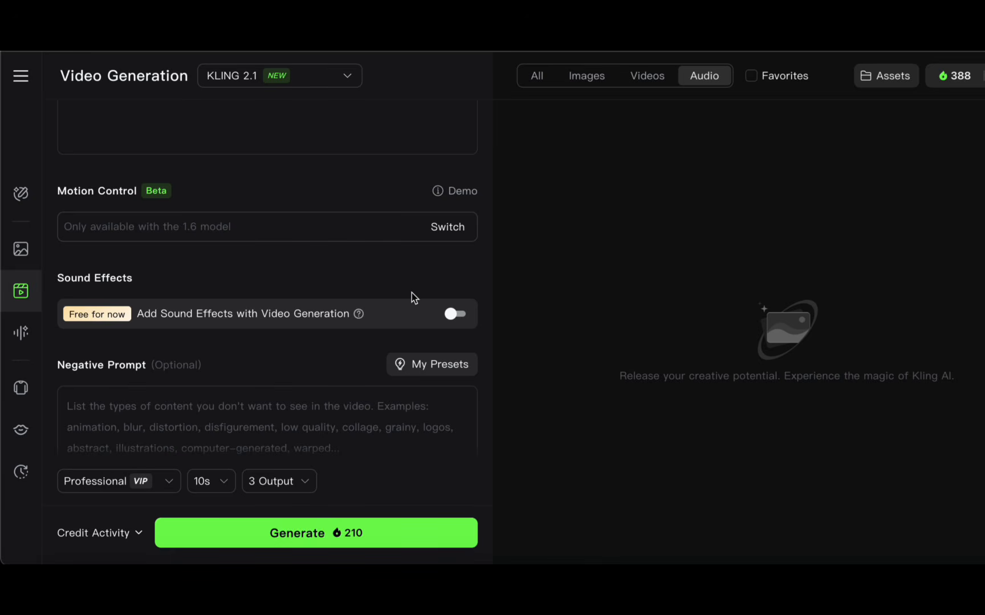
pyautogui.scroll(-3, 283, 418)
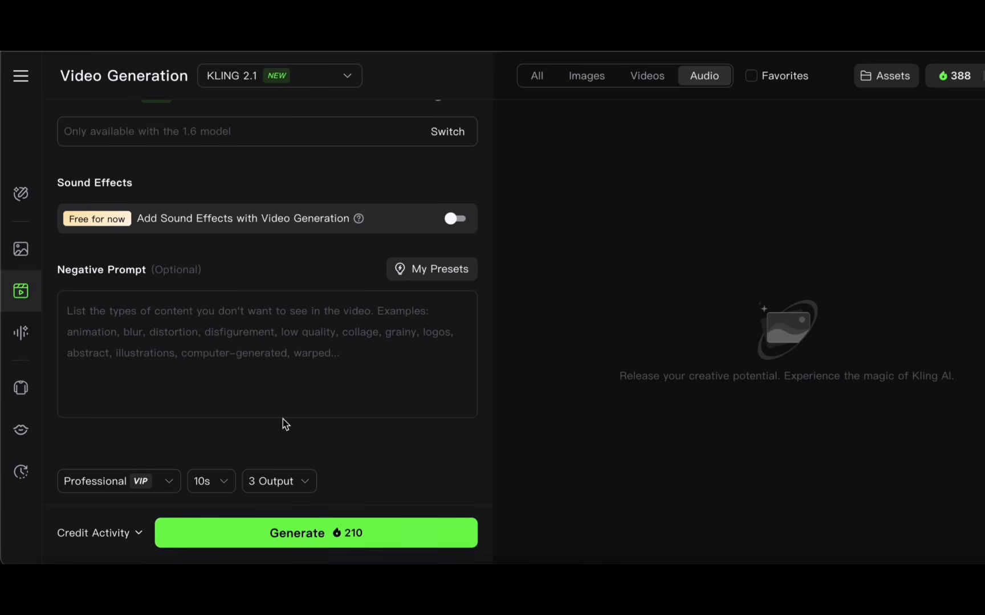
pyautogui.scroll(10, 267, 335)
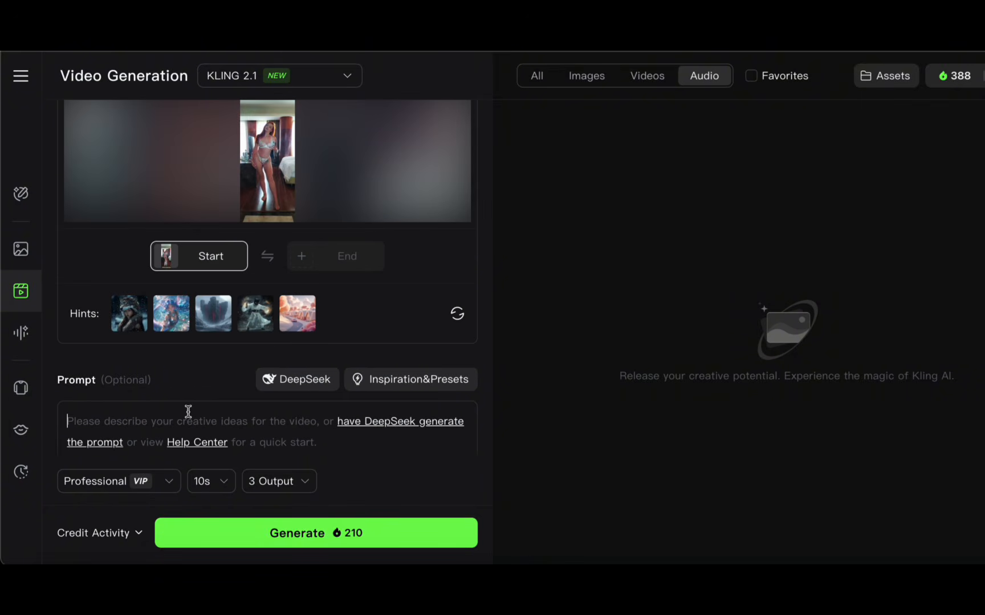
pyautogui.scroll(1, 188, 411)
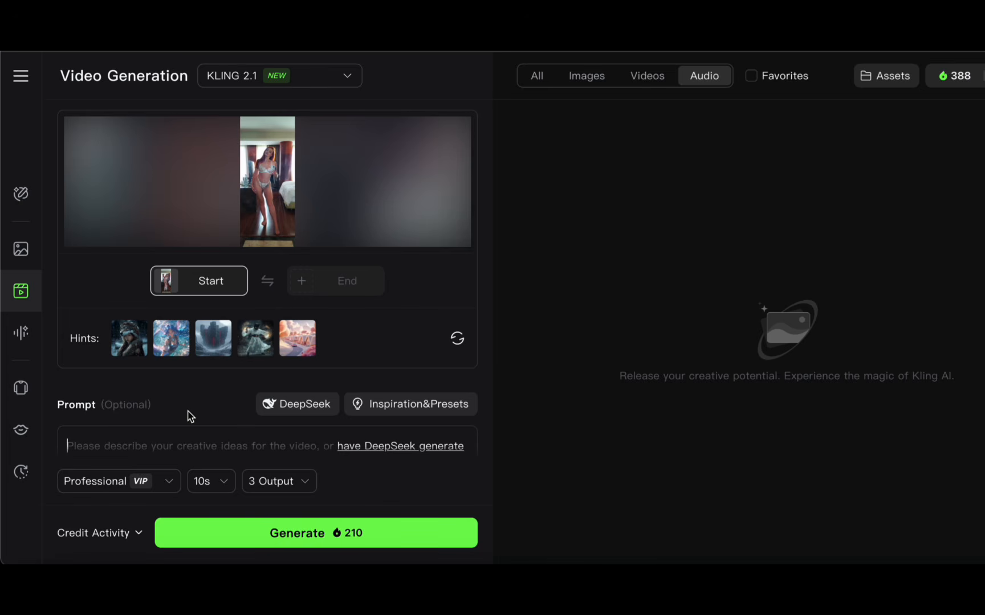
pyautogui.scroll(-2, 190, 416)
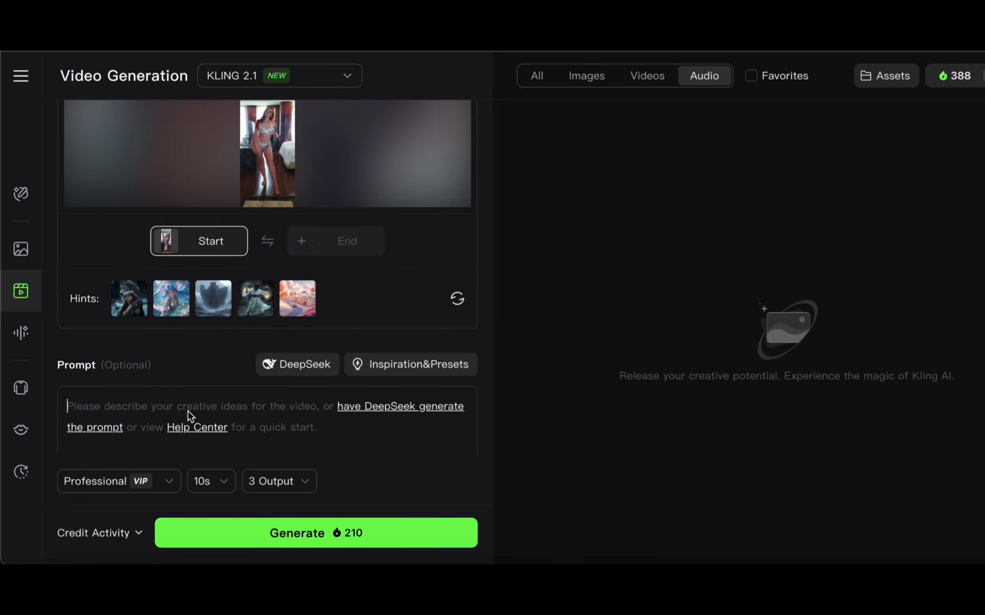
# Step: Fill the prompt with the saved preset "Little dance mirror"
pyautogui.scroll(1, 188, 415)
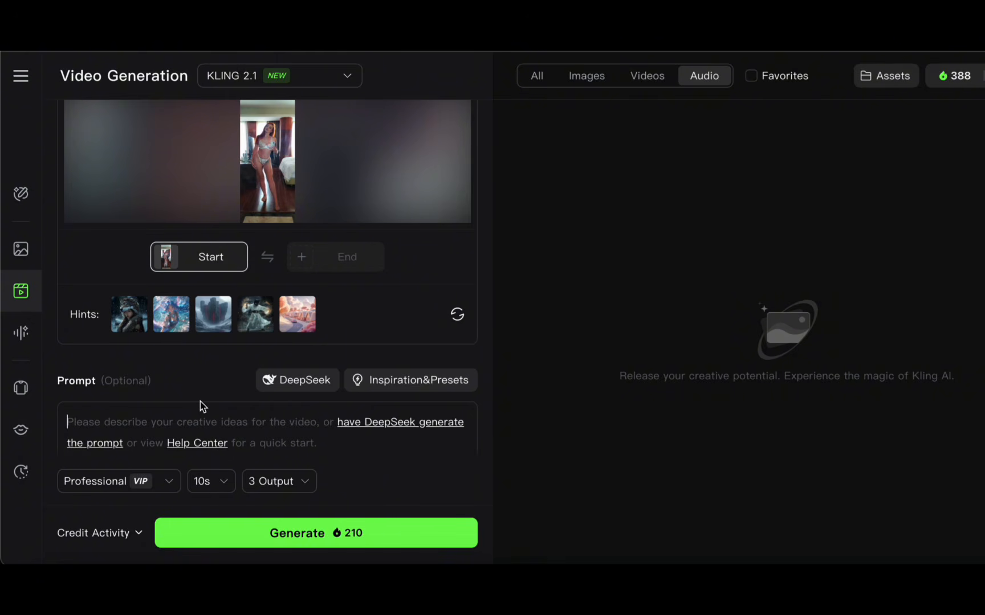
pyautogui.click(373, 383)
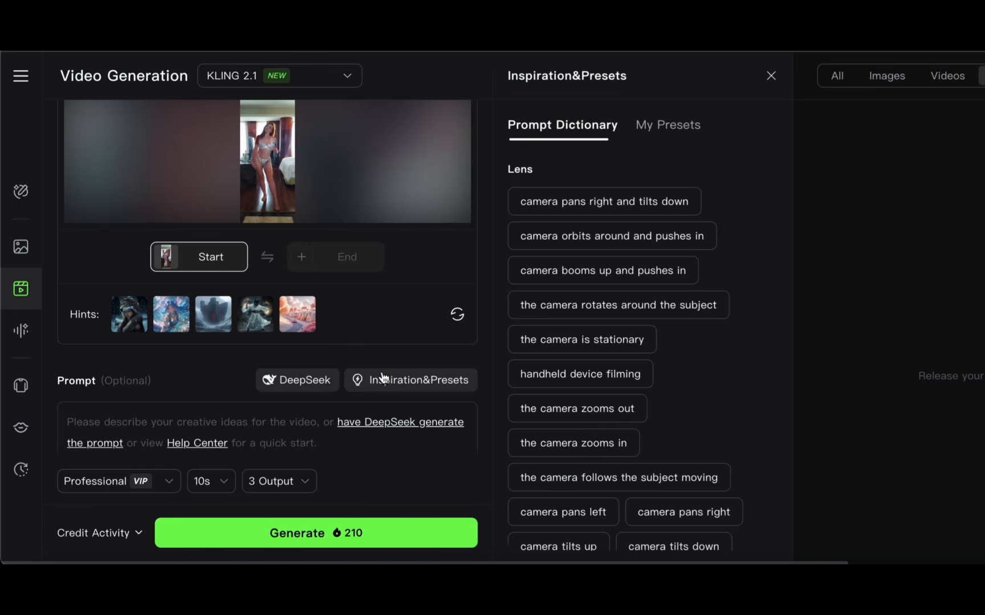
pyautogui.click(675, 125)
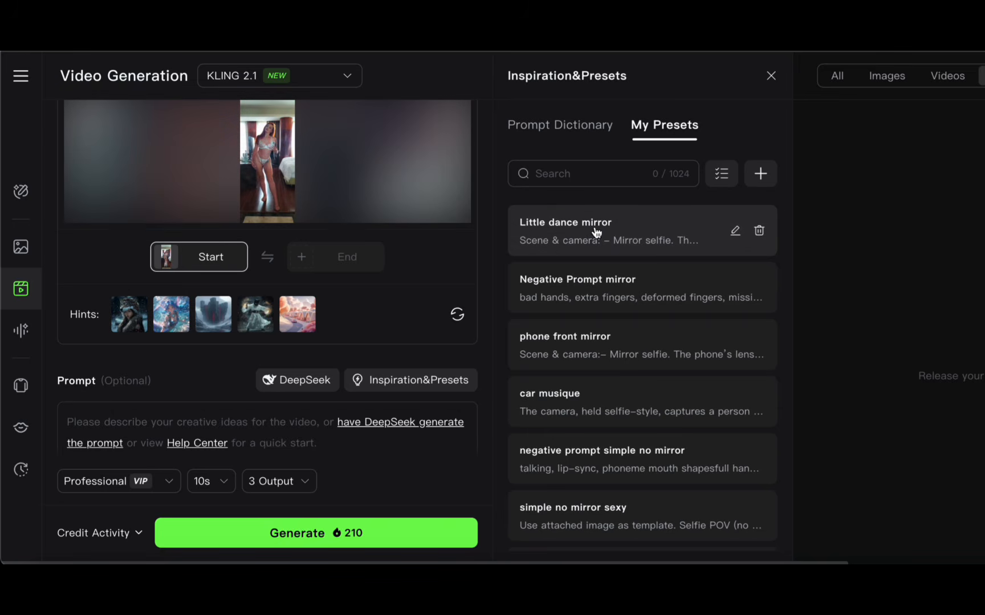
pyautogui.click(582, 233)
# Step: Fill the negative prompt with the saved preset "Negative Prompt mirror"
pyautogui.scroll(-5, 350, 373)
pyautogui.scroll(-6, 350, 374)
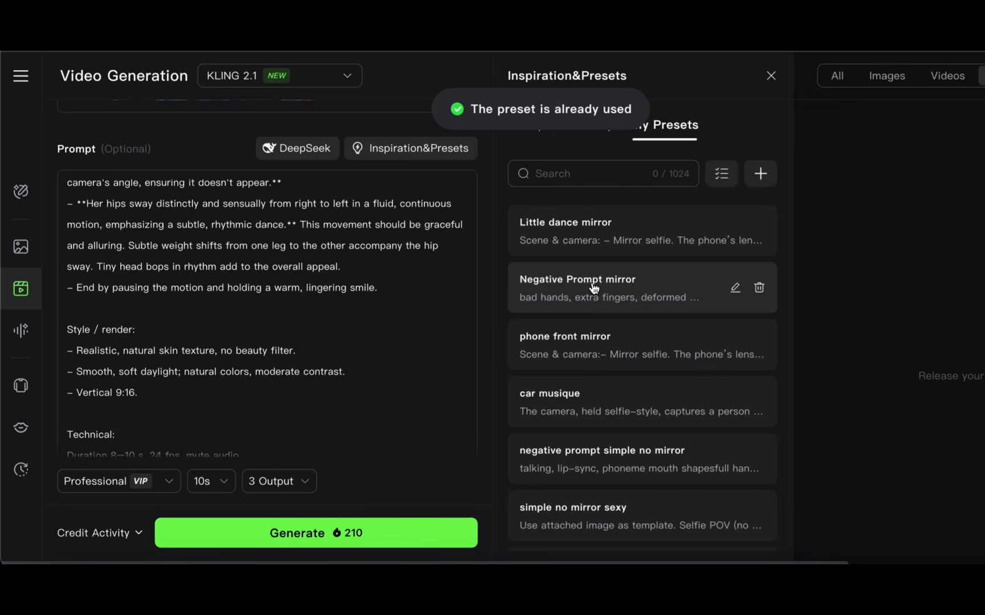
pyautogui.scroll(-1, 591, 281)
pyautogui.scroll(-10, 379, 307)
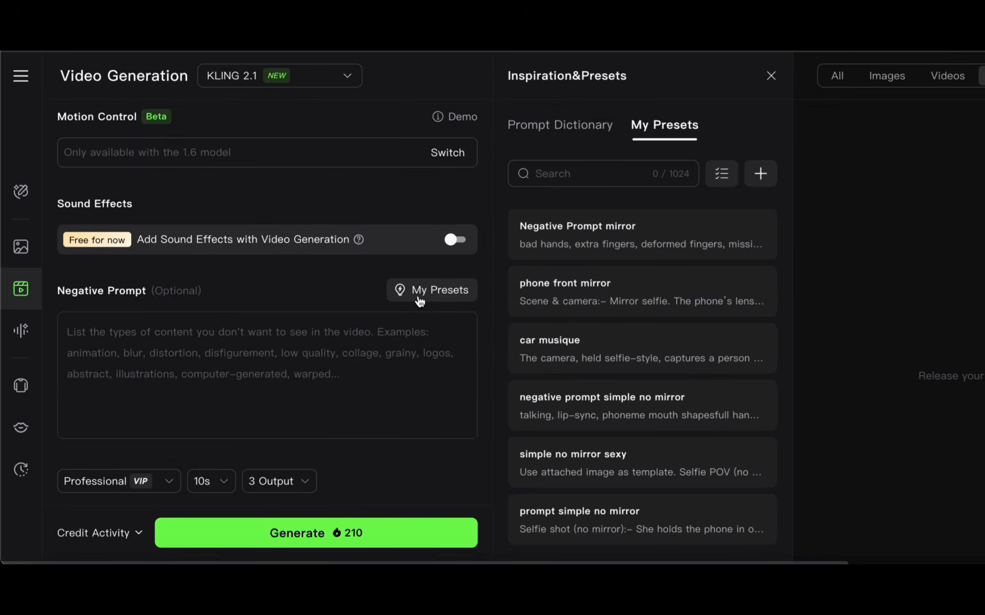
pyautogui.click(419, 297)
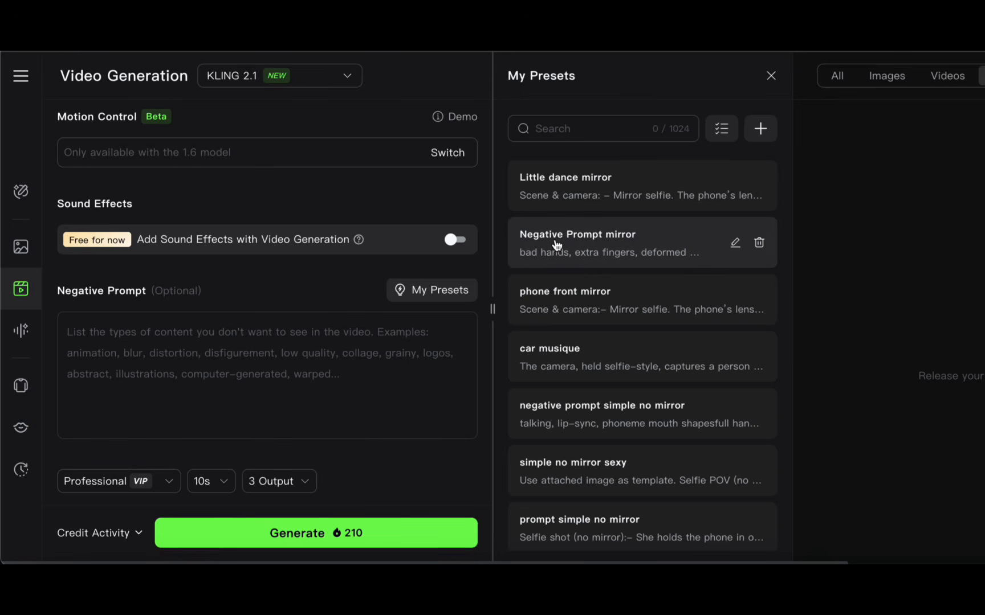
pyautogui.click(556, 245)
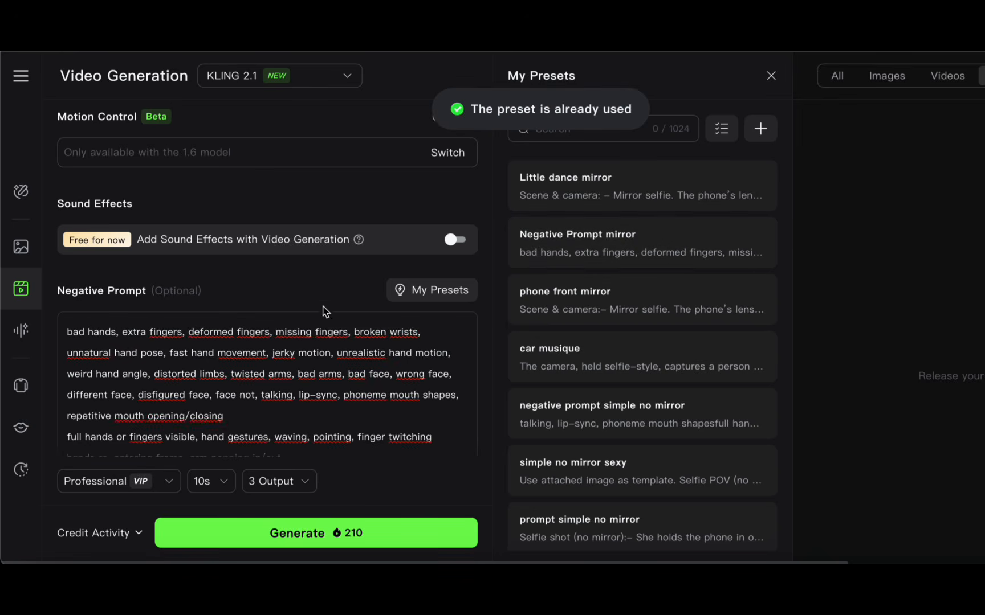
# Step: Check that the video uses Professional mode and a 10s length, and set the number of outputs to 1
pyautogui.scroll(3, 322, 311)
pyautogui.scroll(-3, 323, 306)
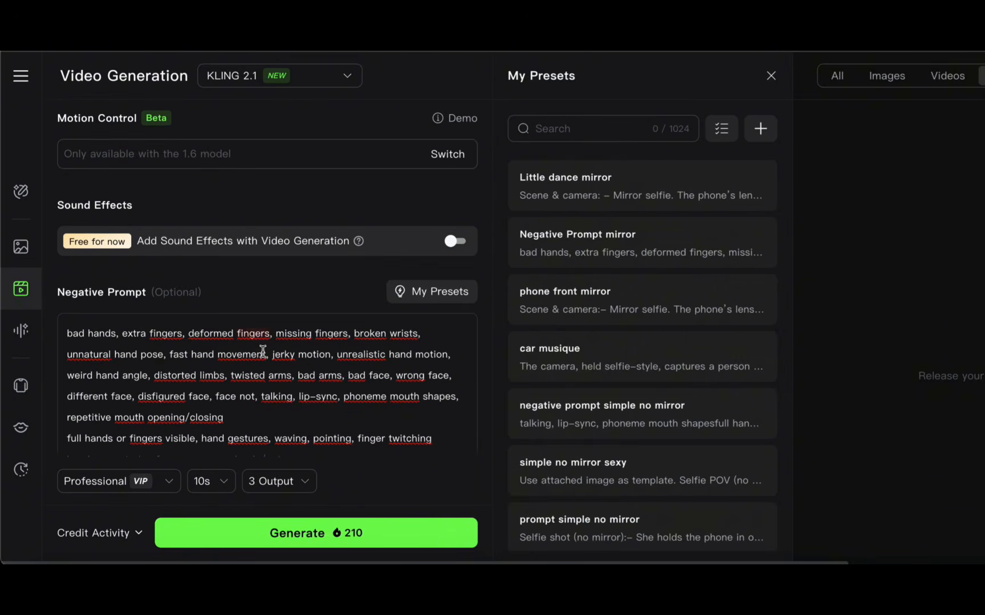
pyautogui.scroll(-3, 263, 350)
pyautogui.scroll(10, 253, 393)
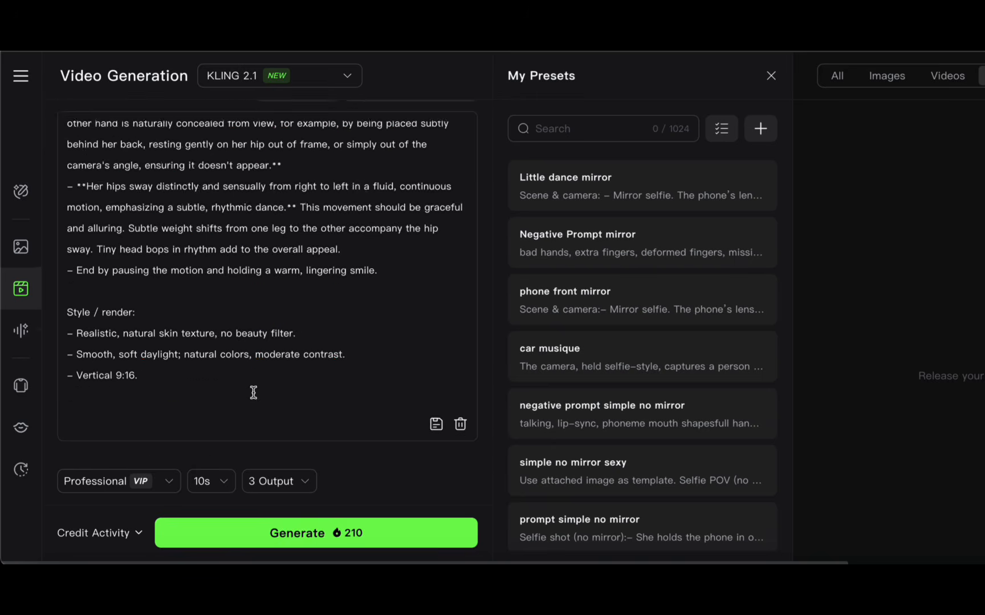
pyautogui.scroll(10, 253, 393)
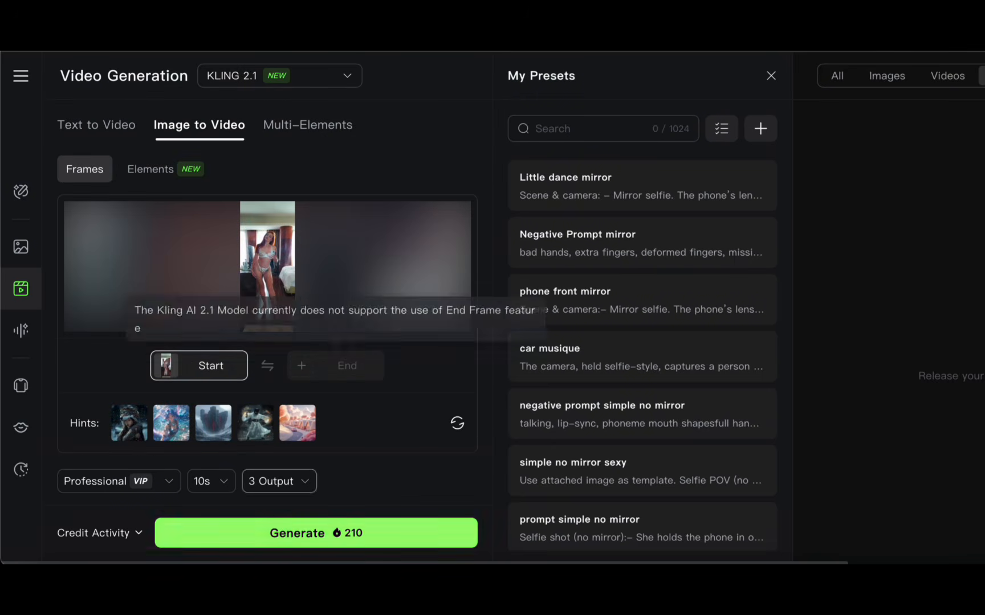
pyautogui.click(168, 486)
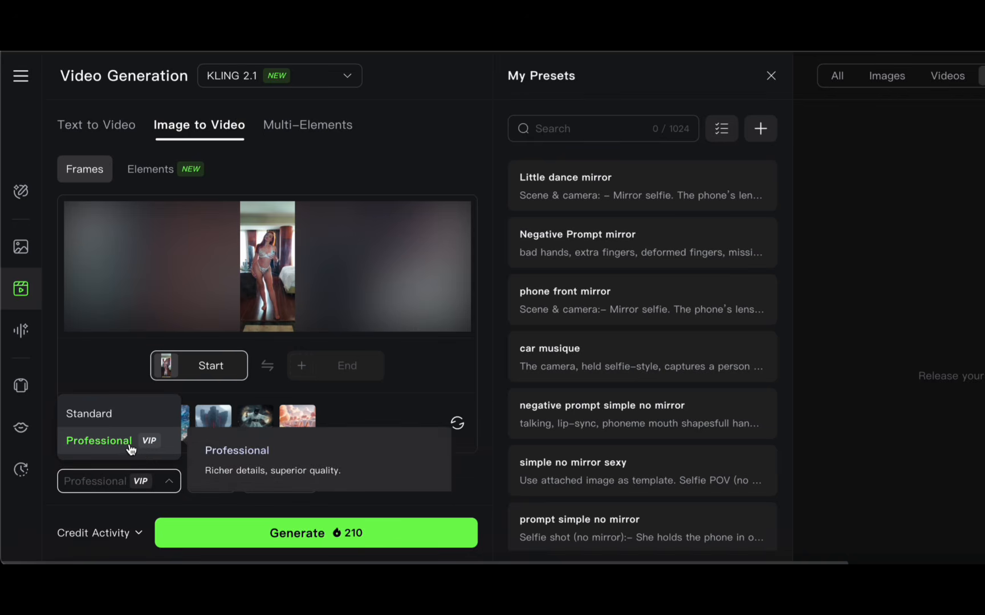
pyautogui.click(138, 489)
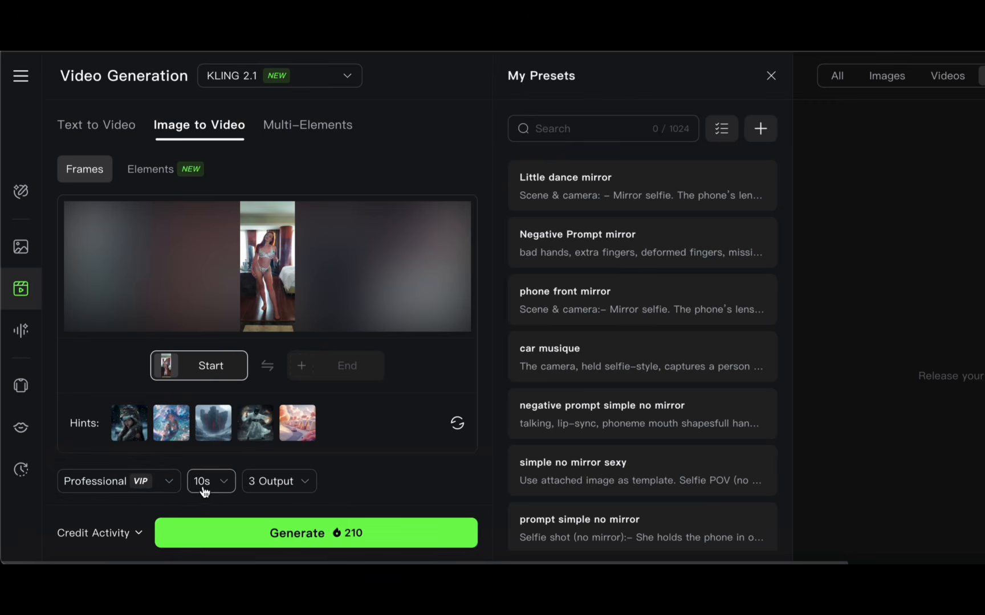
pyautogui.click(204, 489)
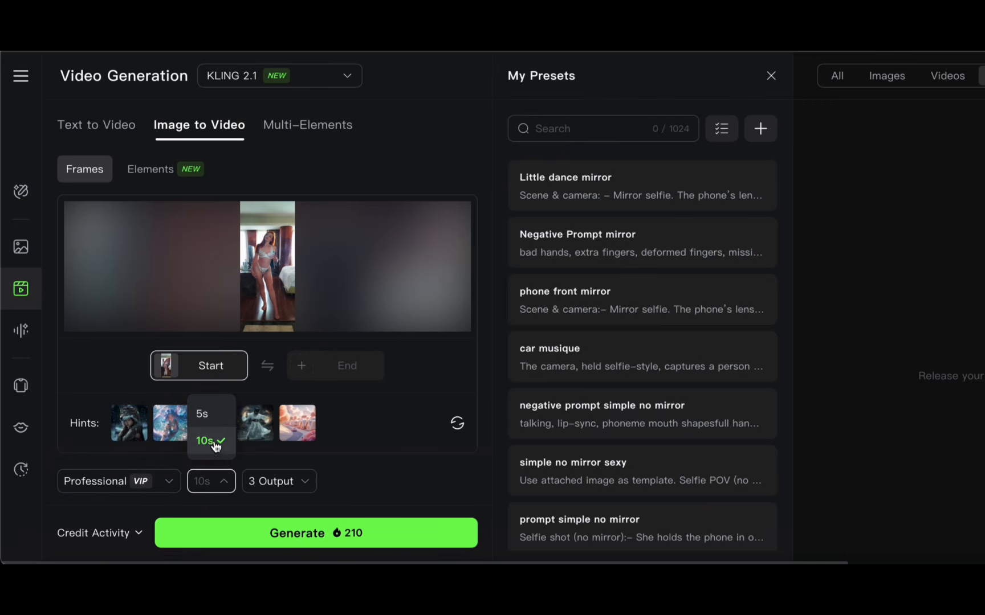
pyautogui.click(293, 491)
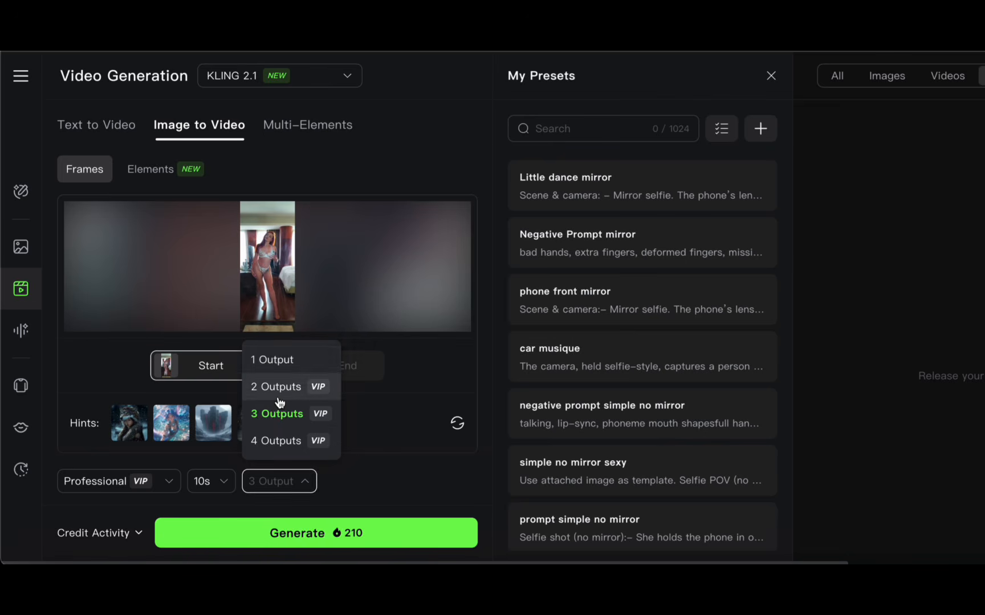
pyautogui.click(279, 360)
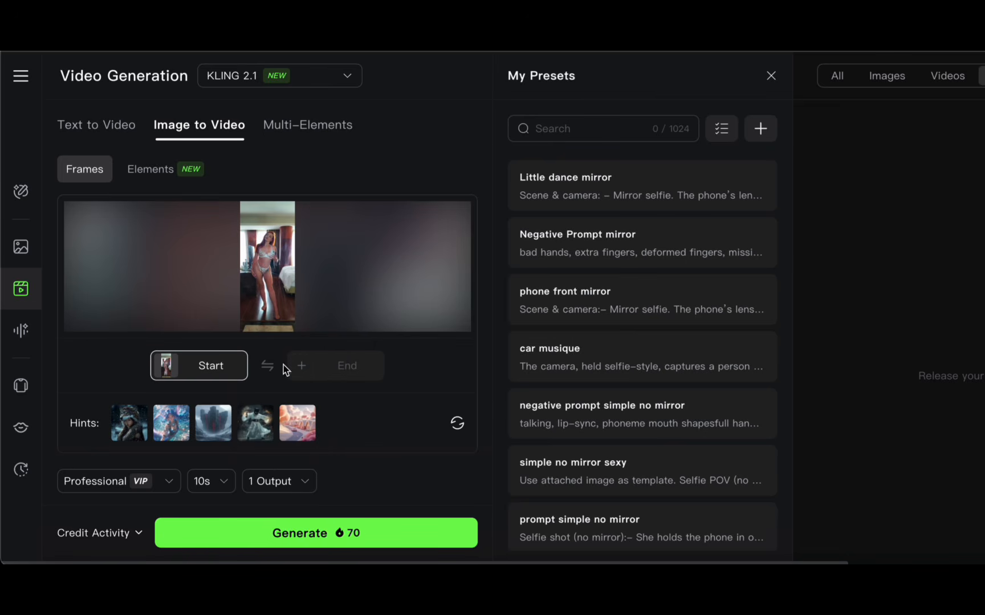
# Step: Generate the video, then close the presets and show all types of creations in the results
pyautogui.click(283, 542)
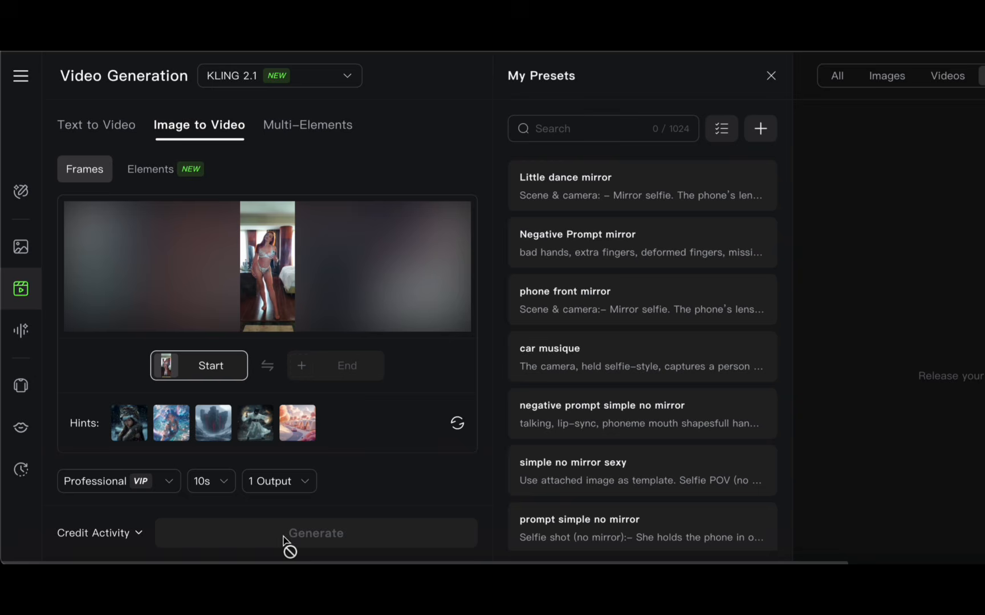
pyautogui.click(770, 79)
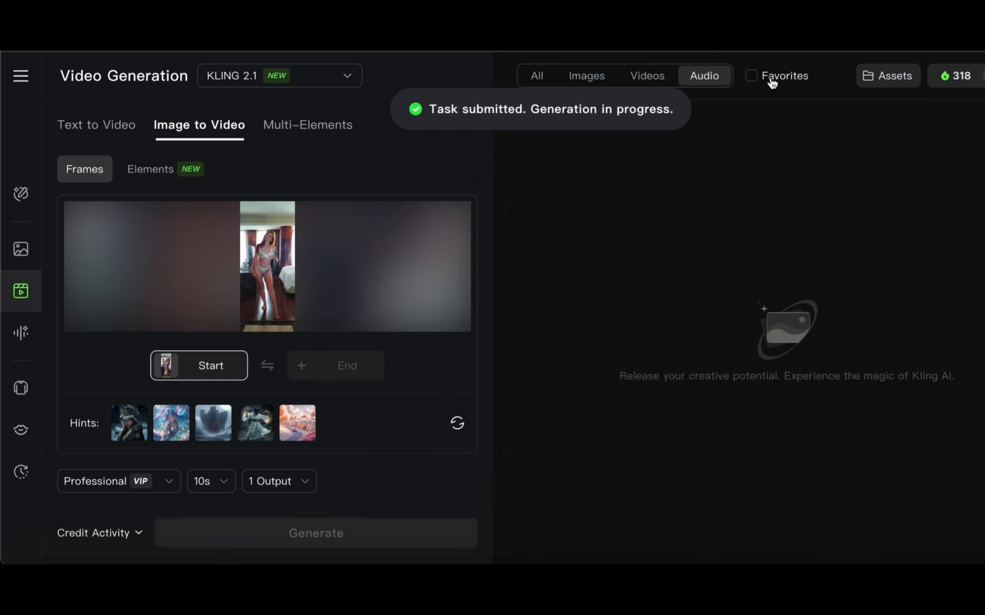
pyautogui.click(538, 79)
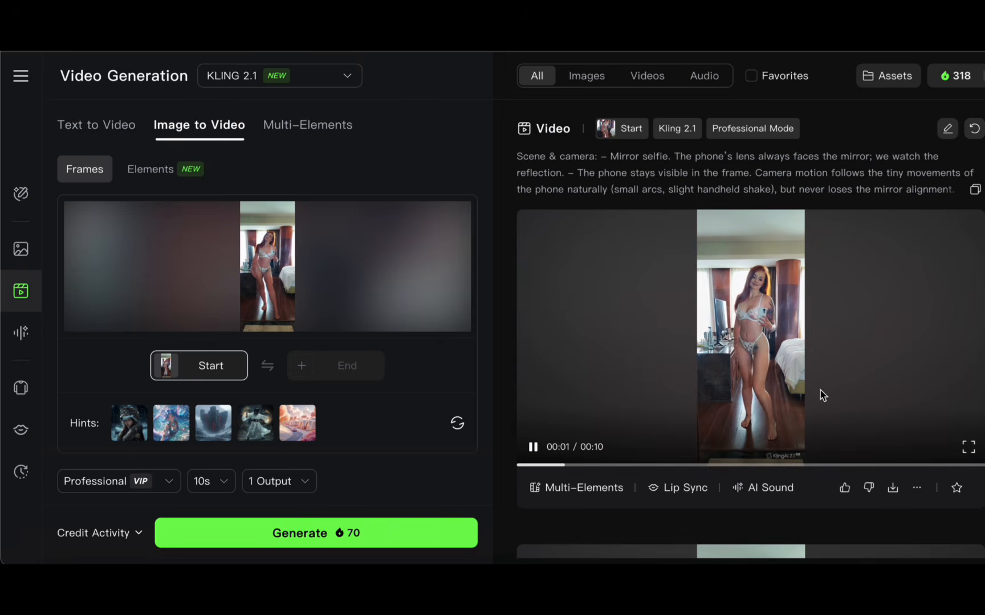
# Step: Preview the generated mirror selfie video and pause its playback at about 2 seconds
pyautogui.click(822, 395)
pyautogui.click(532, 448)
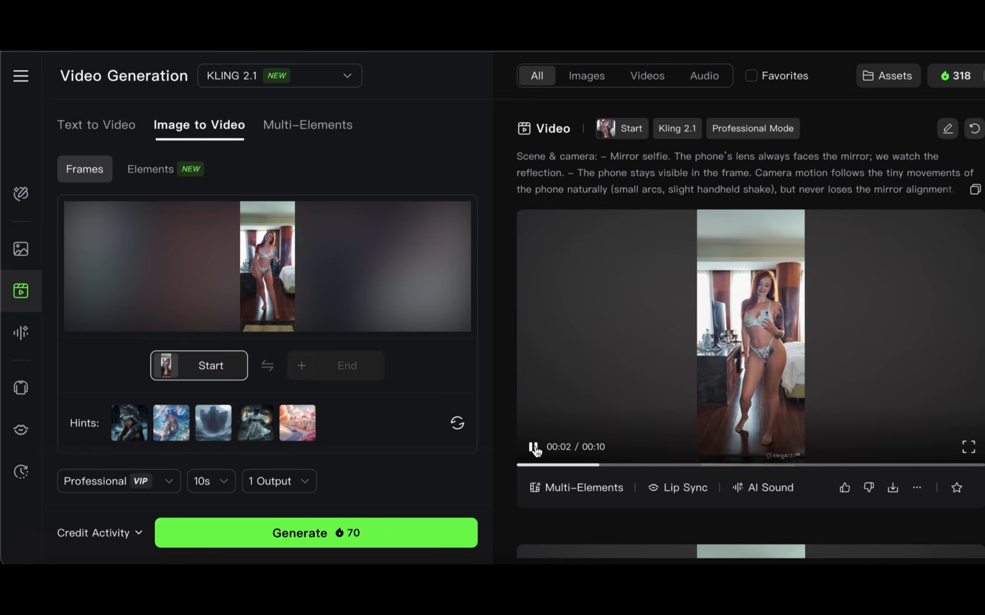
pyautogui.click(534, 449)
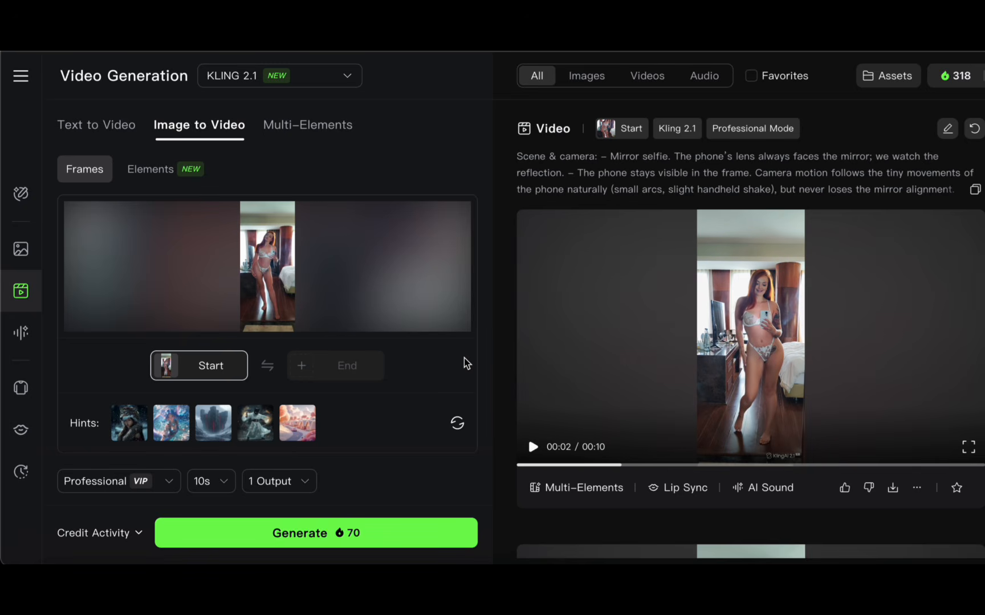